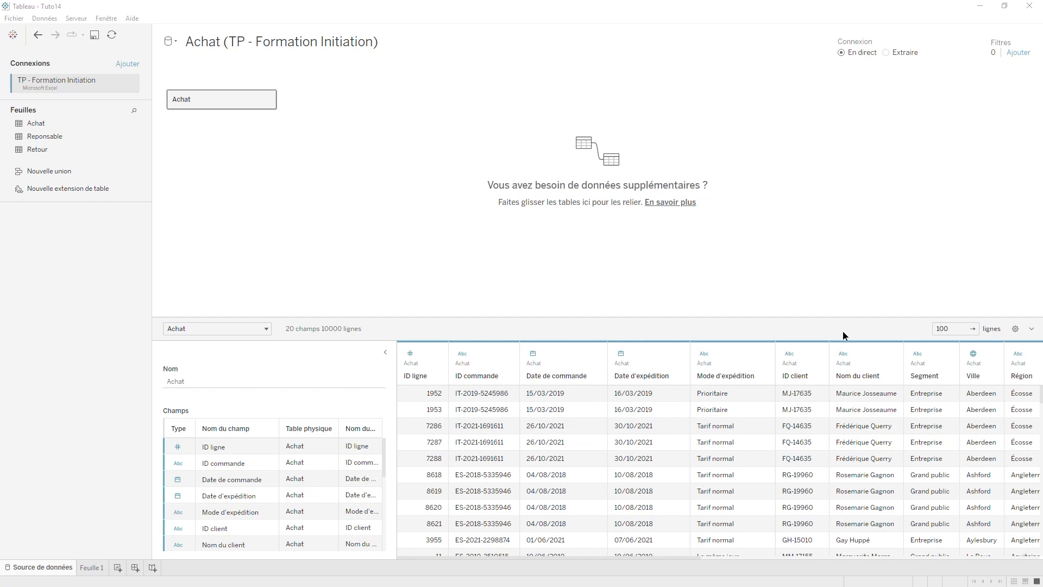
Sort the fields of the Achat data source in ascending order from A to Z.
click(1015, 328)
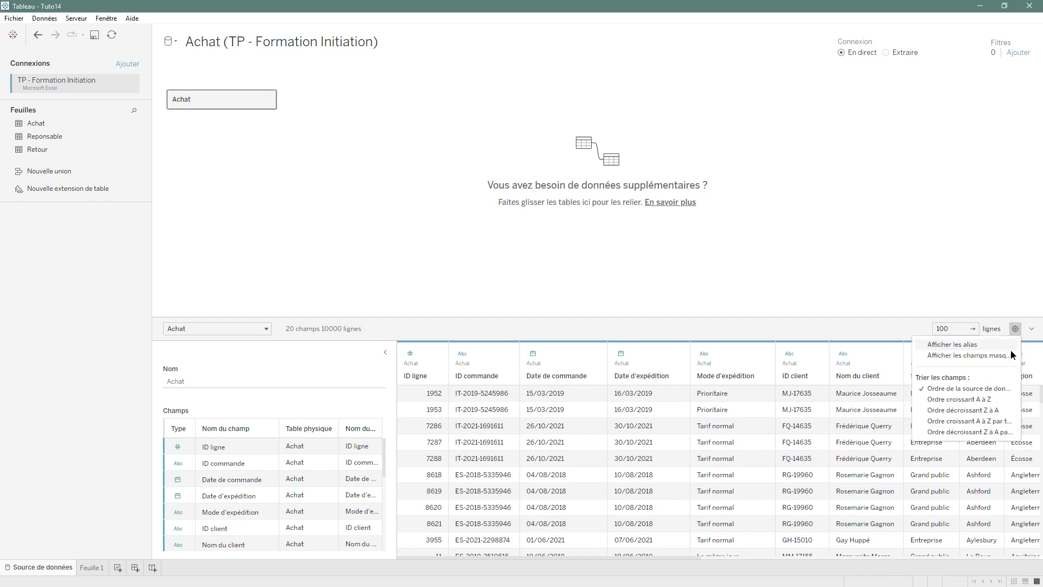
click(961, 400)
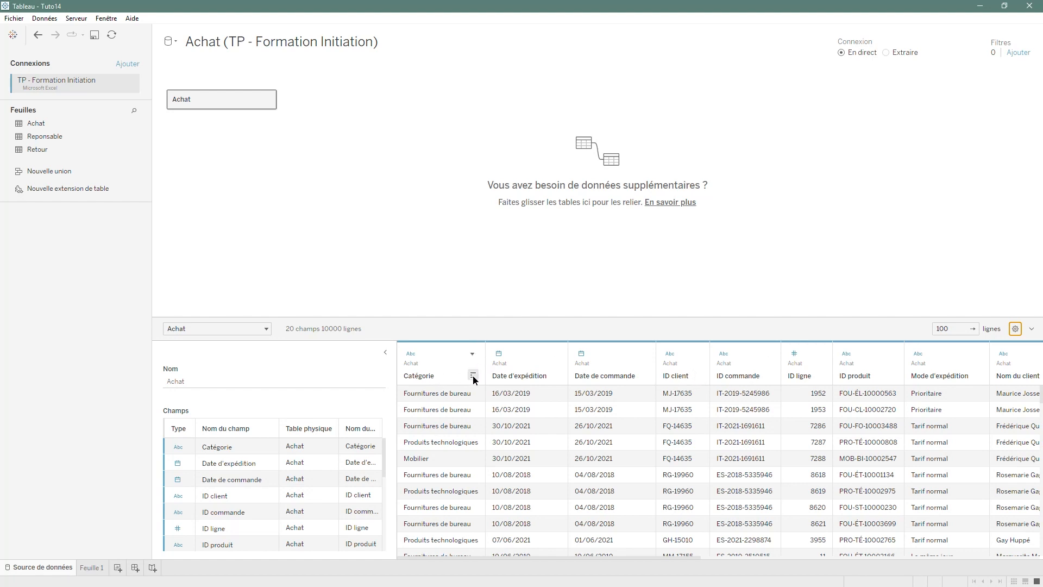
Sort the preview rows by Catégorie in ascending and descending order, checking the rows each time, and clear the sort.
click(473, 376)
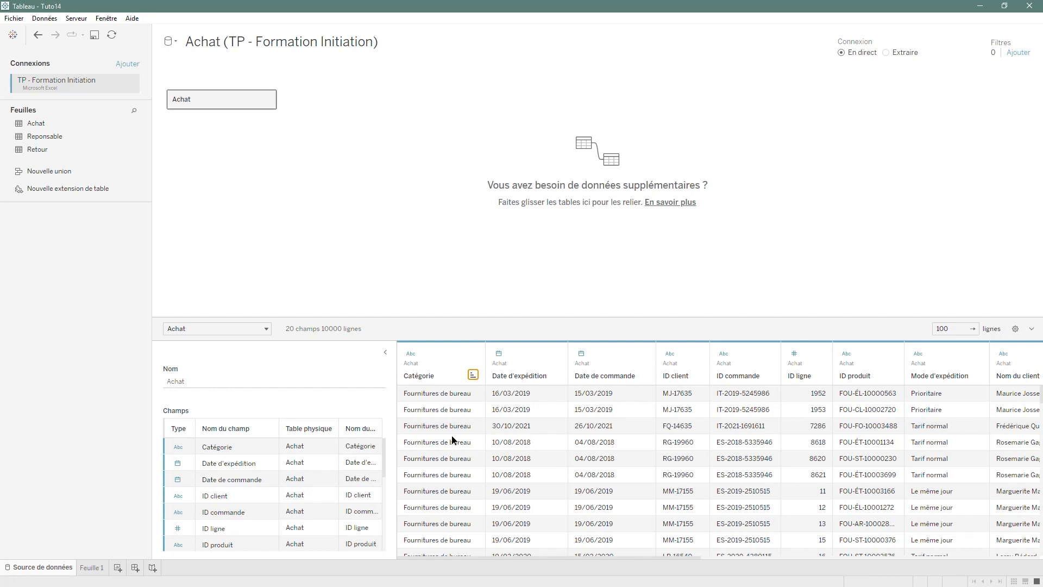
scroll(458, 439, down, 10)
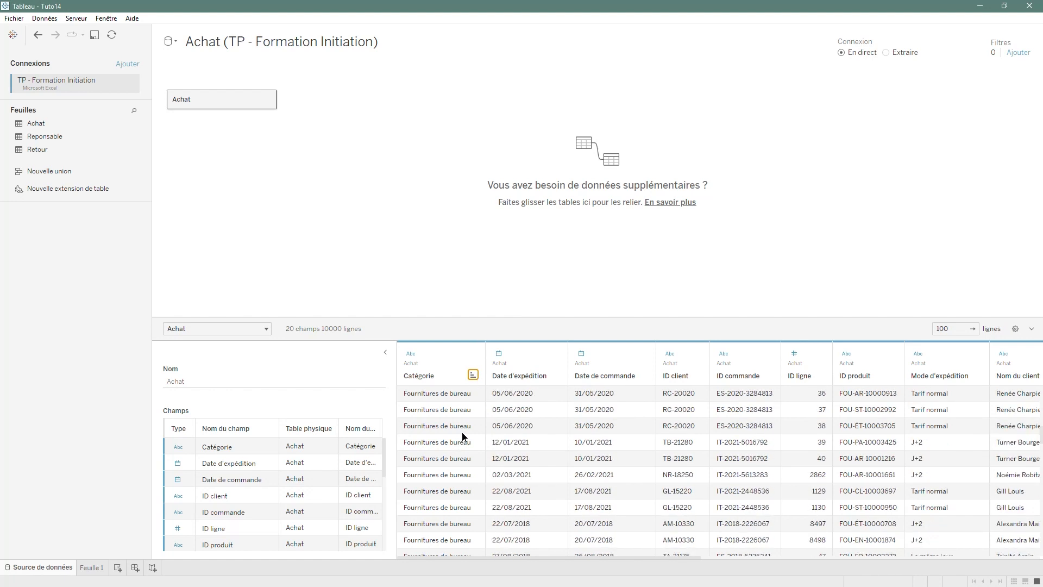
scroll(467, 430, down, 10)
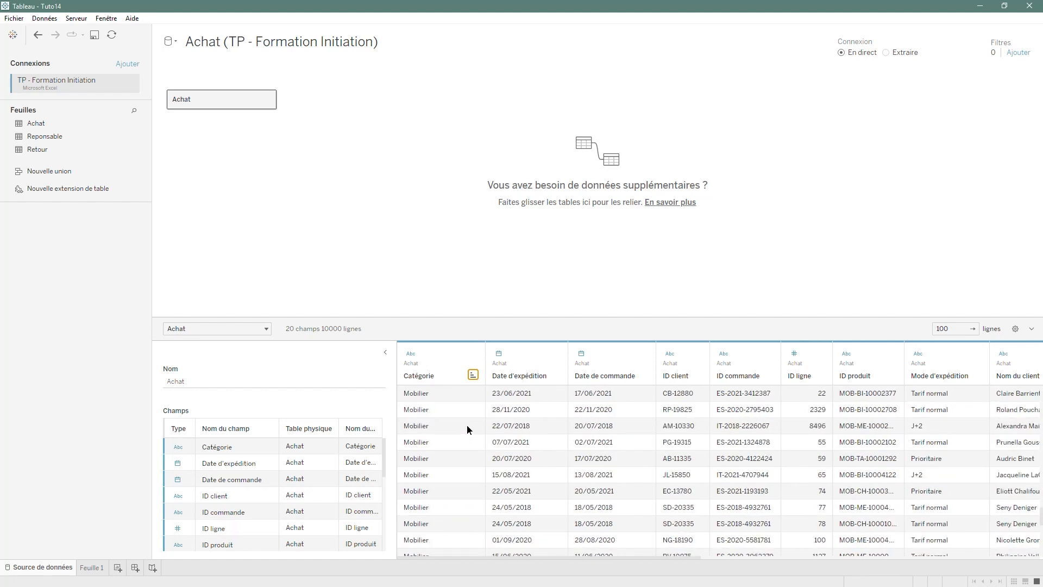
click(471, 376)
scroll(455, 429, up, 10)
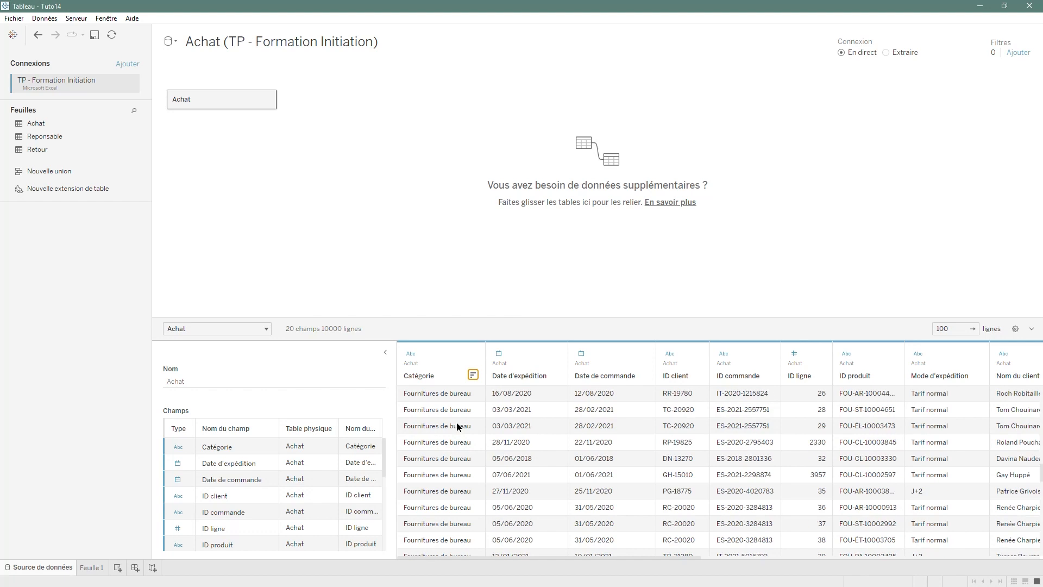
scroll(456, 423, up, 5)
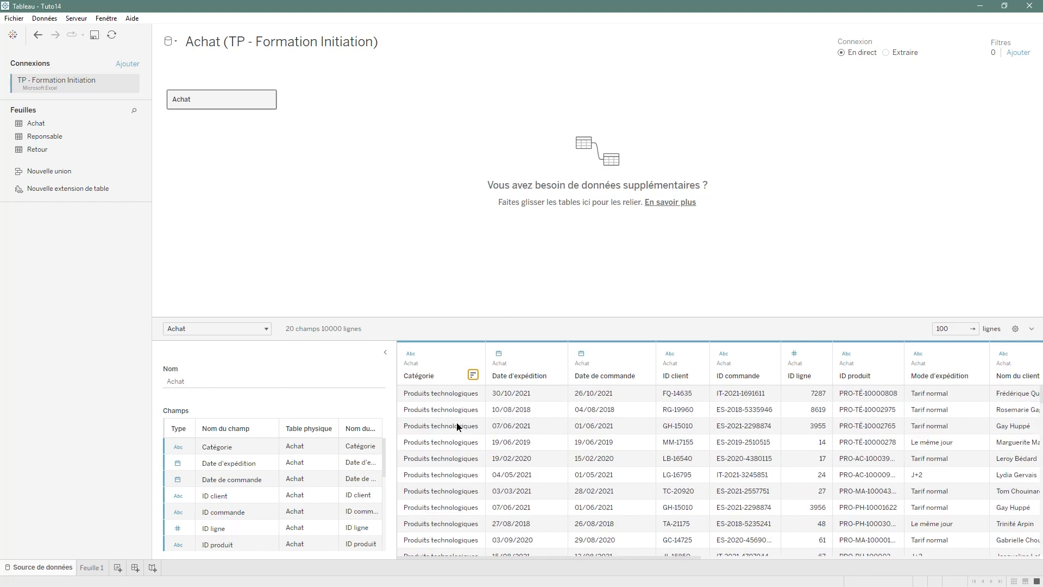
click(474, 376)
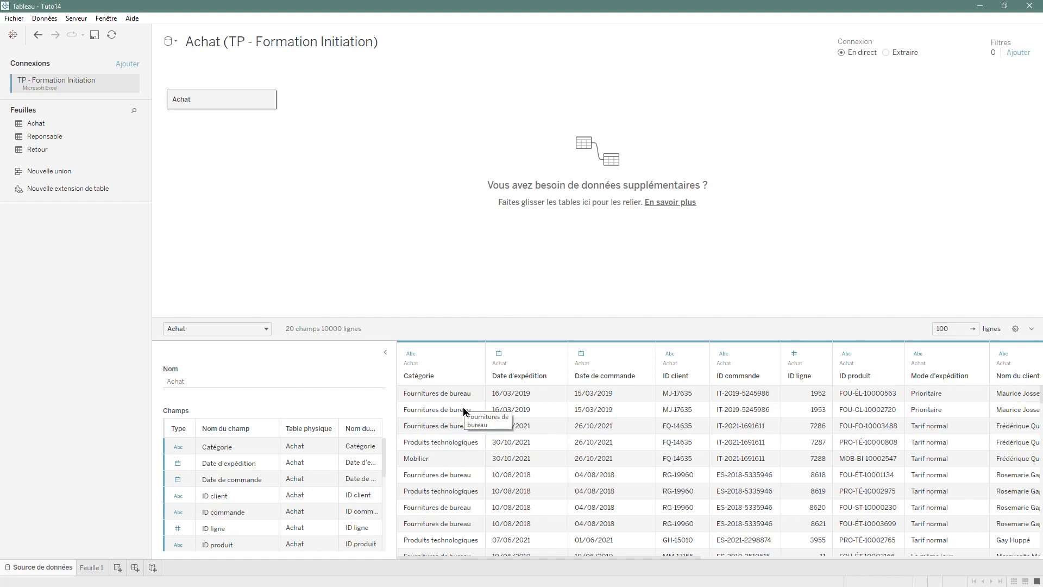
In Feuille 1, build a text table with Sous-catégorie as rows and the sum of Ventes as values.
click(91, 568)
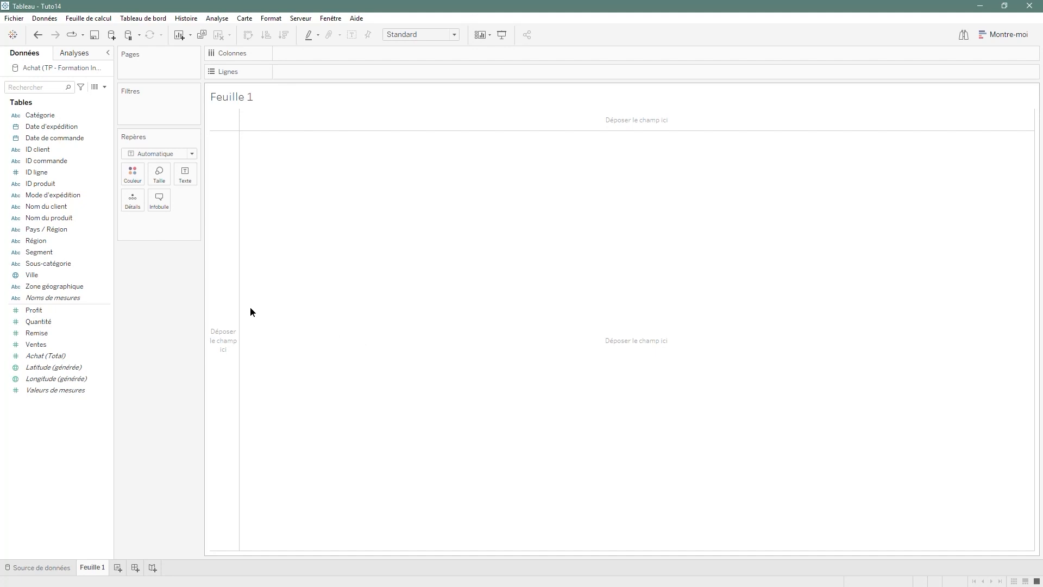
click(47, 265)
drag(45, 264, 305, 74)
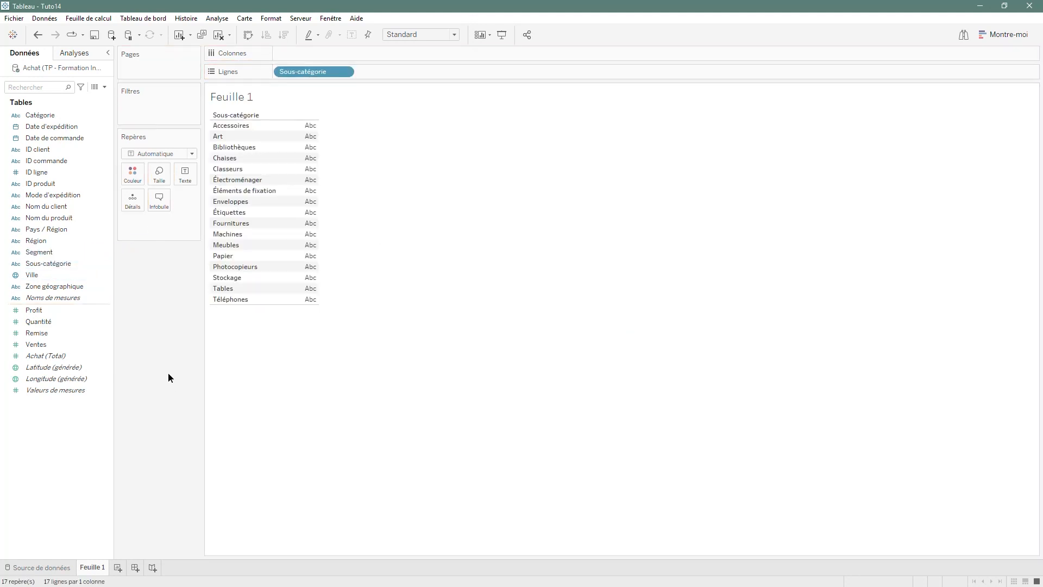
drag(46, 344, 175, 176)
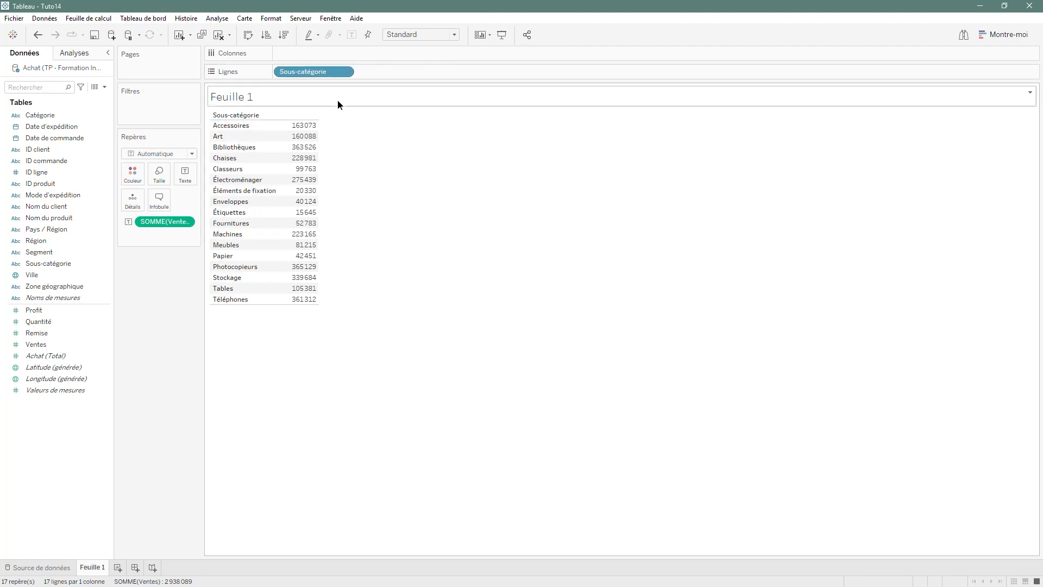
Sort Sous-catégorie by data source order, alternating between descending and ascending and ending on ascending.
right_click(316, 73)
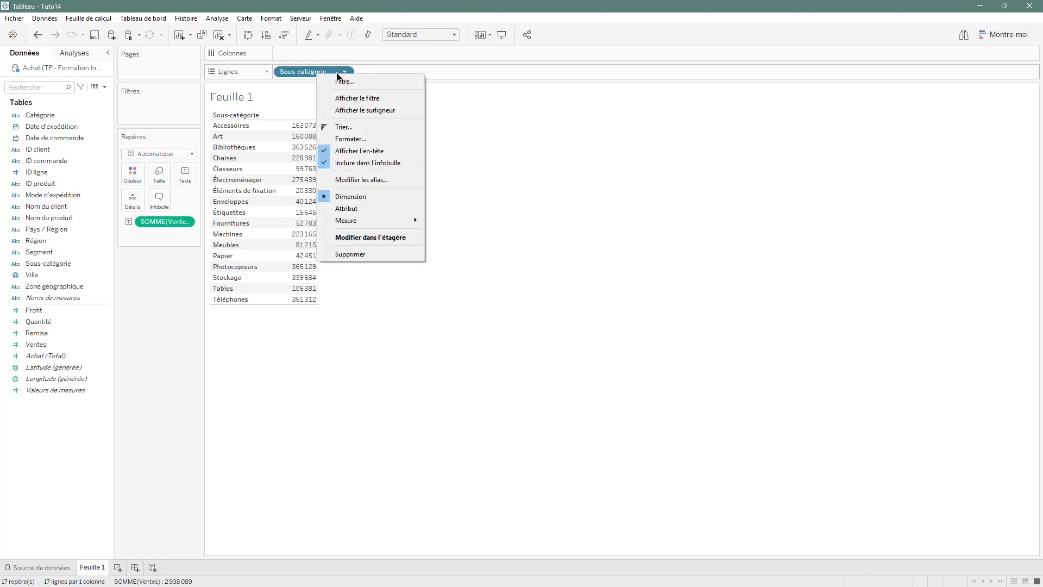
click(356, 127)
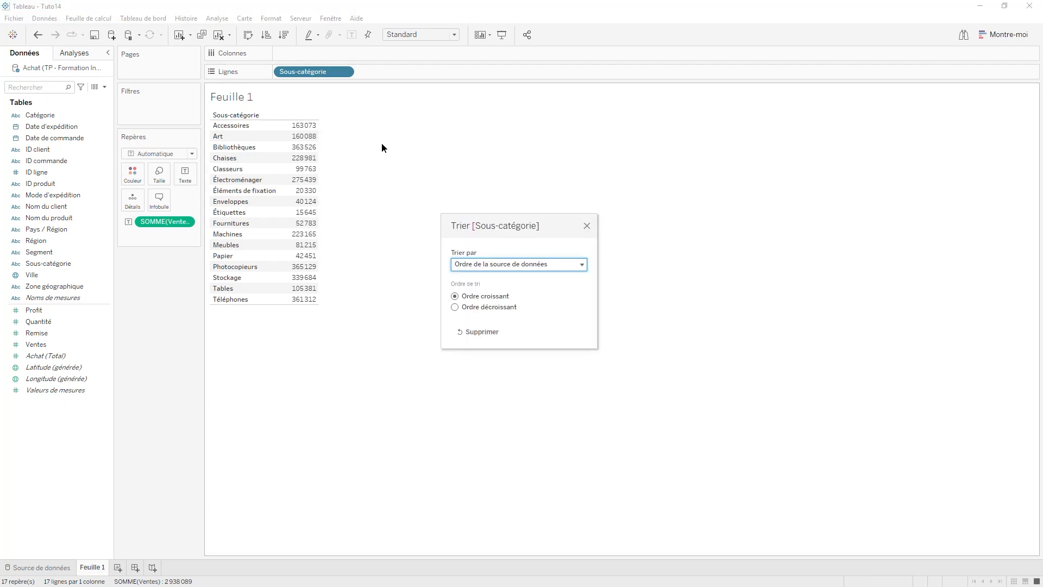
click(485, 308)
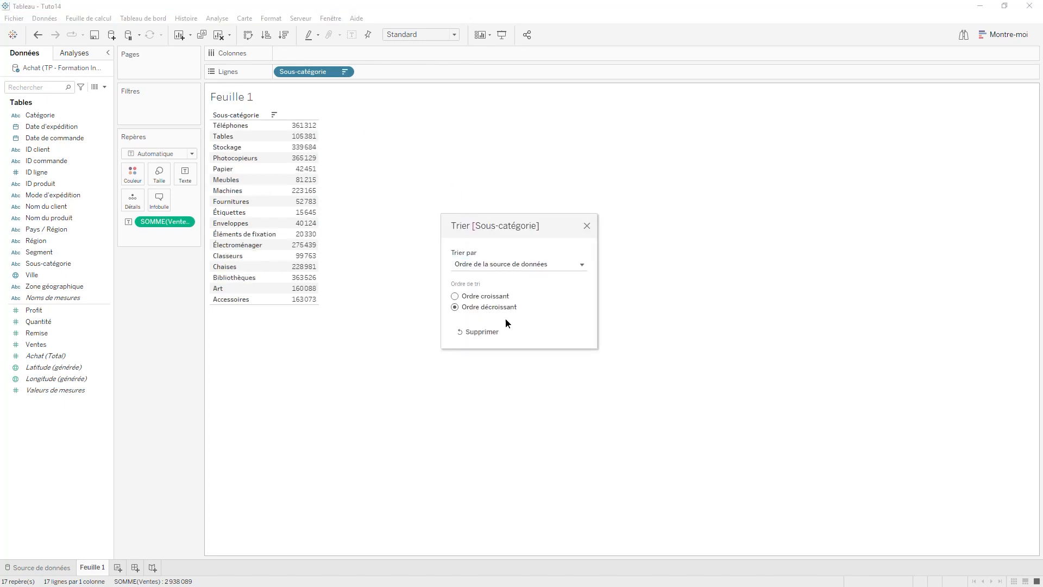
click(487, 296)
click(486, 307)
click(500, 296)
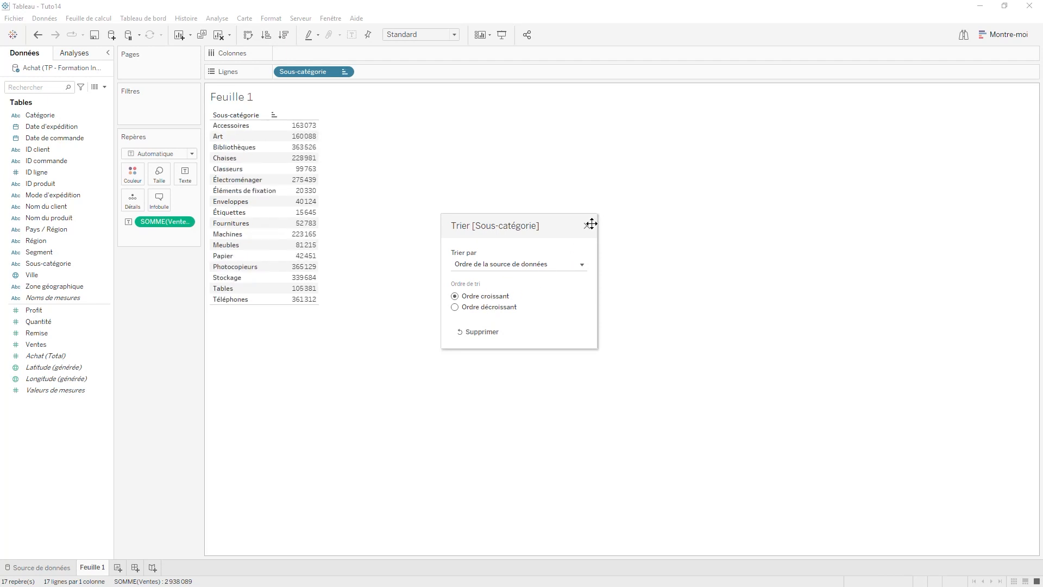
click(586, 226)
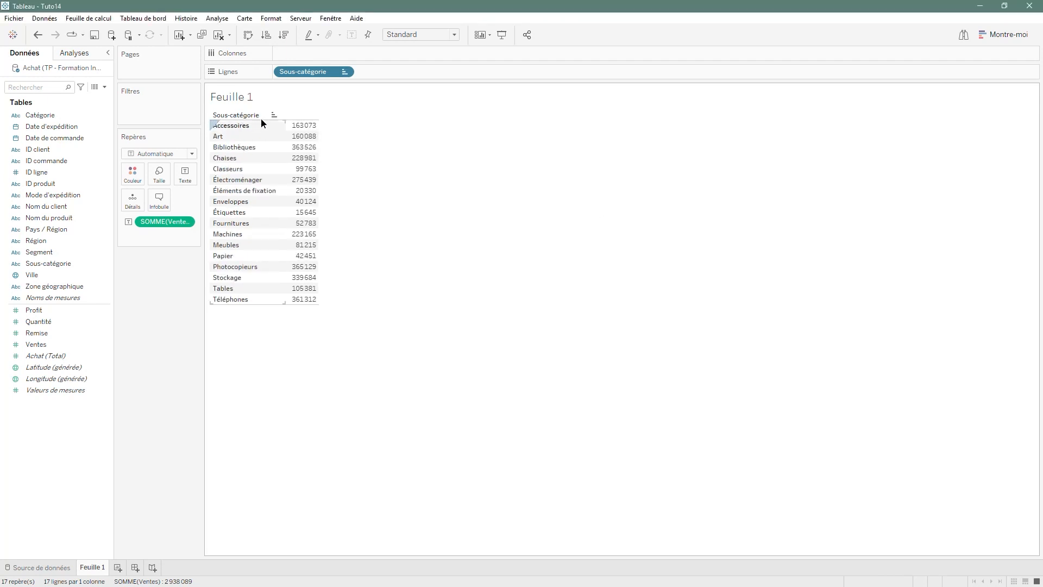
Manually reorder the Sous-catégorie rows by moving Bibliothèques, Électroménager and Chaises further down the list.
click(275, 116)
click(275, 116)
drag(241, 150, 260, 211)
drag(244, 249, 243, 249)
drag(236, 149, 239, 242)
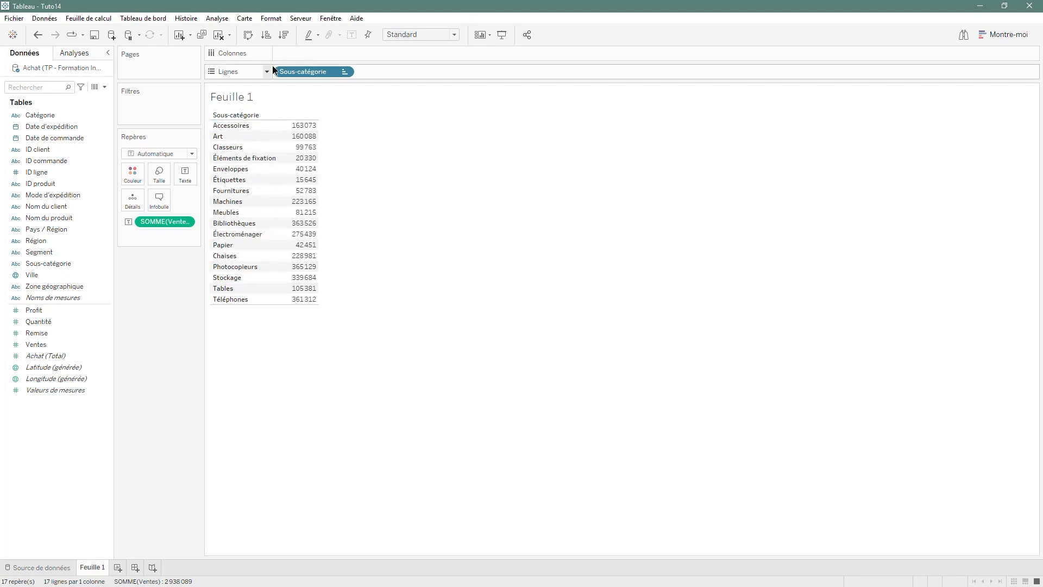
Cycle the Sous-catégorie header sort through ascending and descending order, and clear it to restore the default order.
click(274, 116)
click(274, 117)
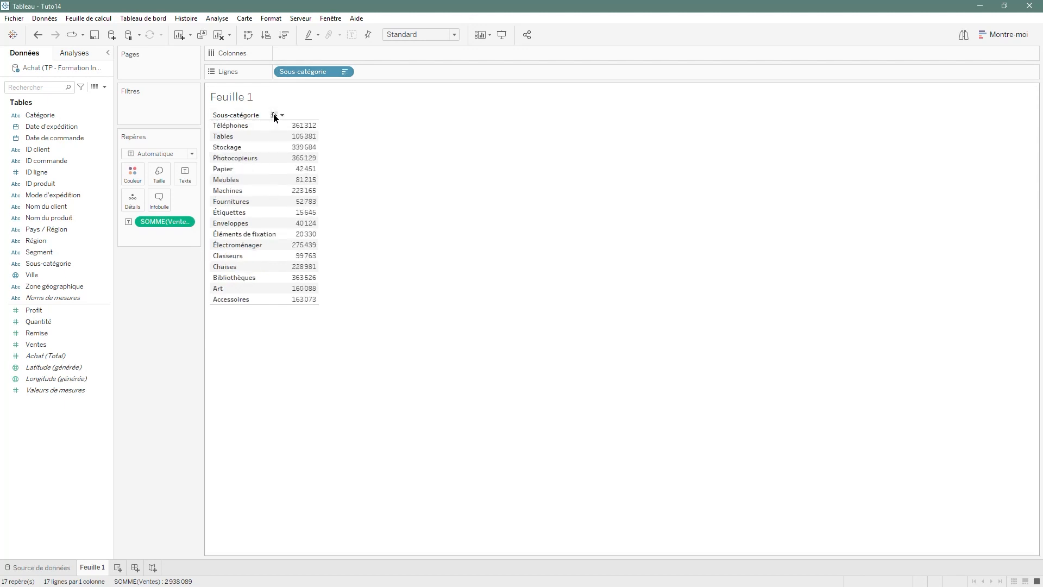
click(275, 117)
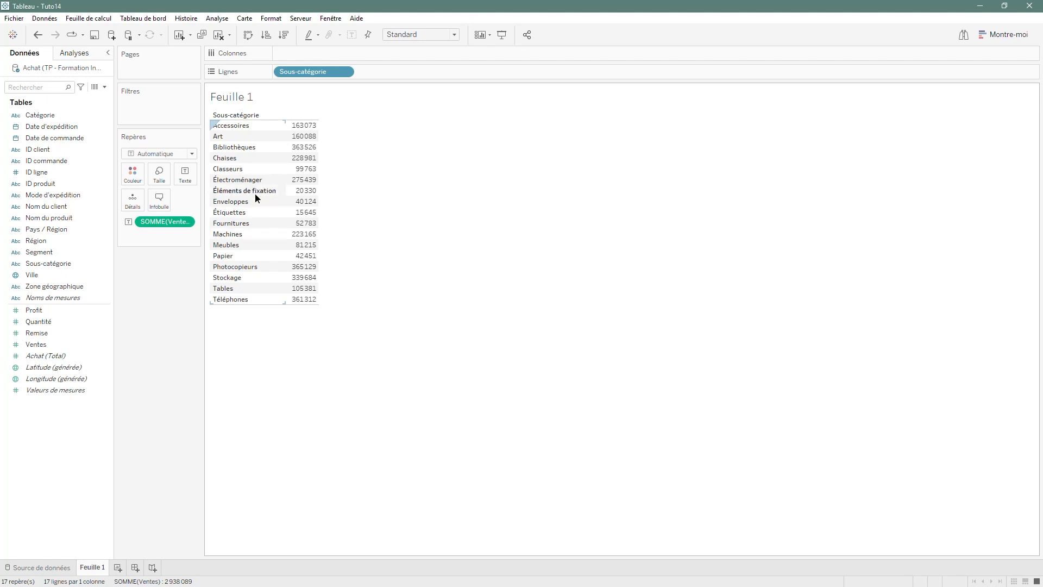
click(274, 115)
click(273, 115)
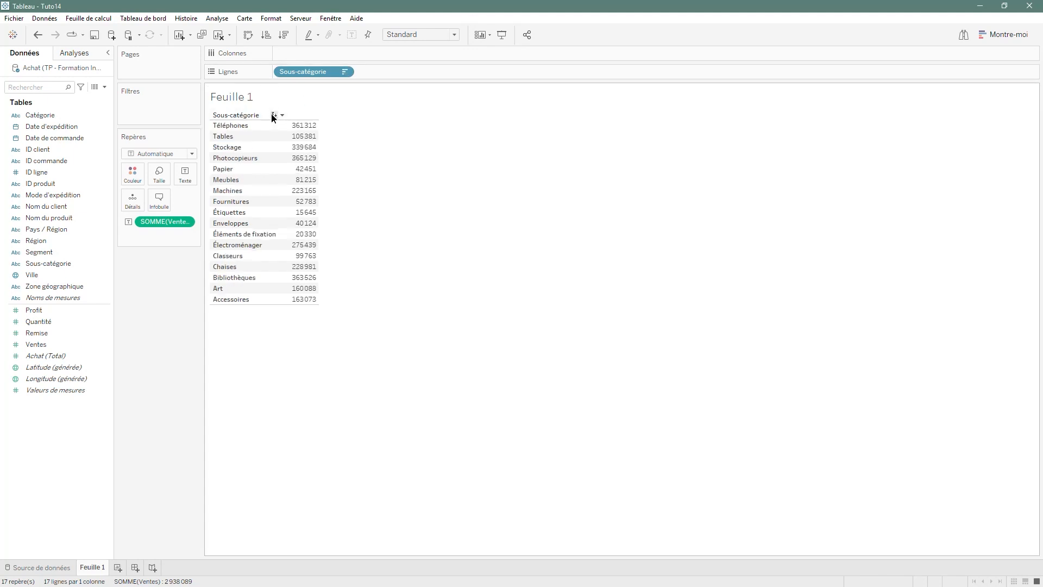
click(273, 116)
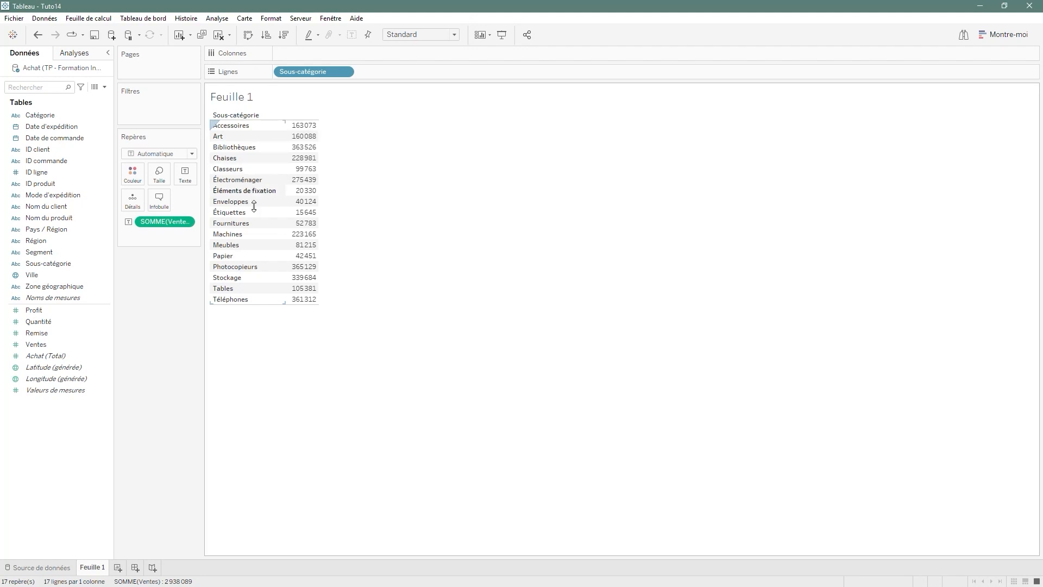
mouse_move(256, 114)
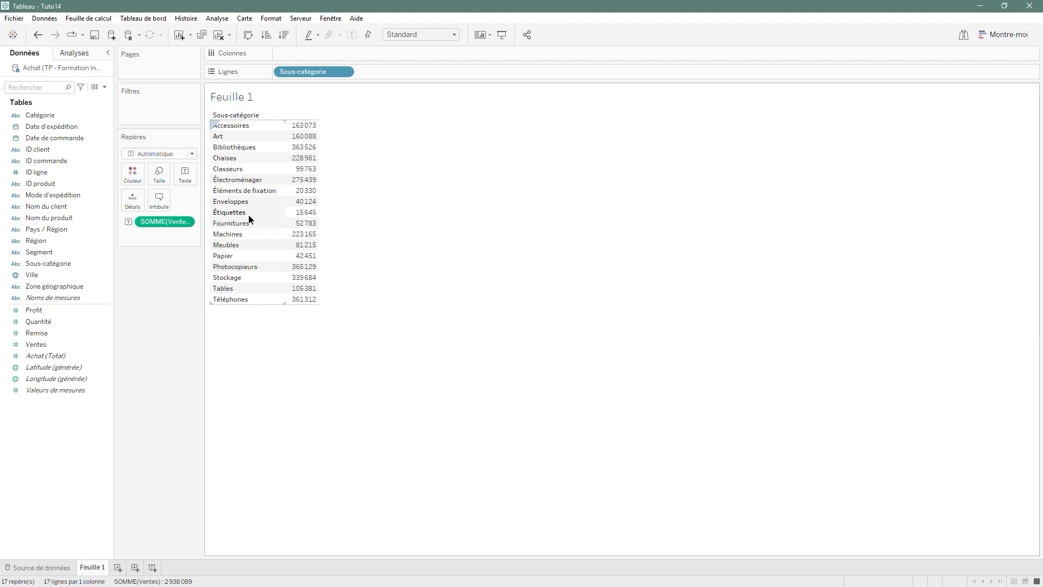
mouse_move(307, 179)
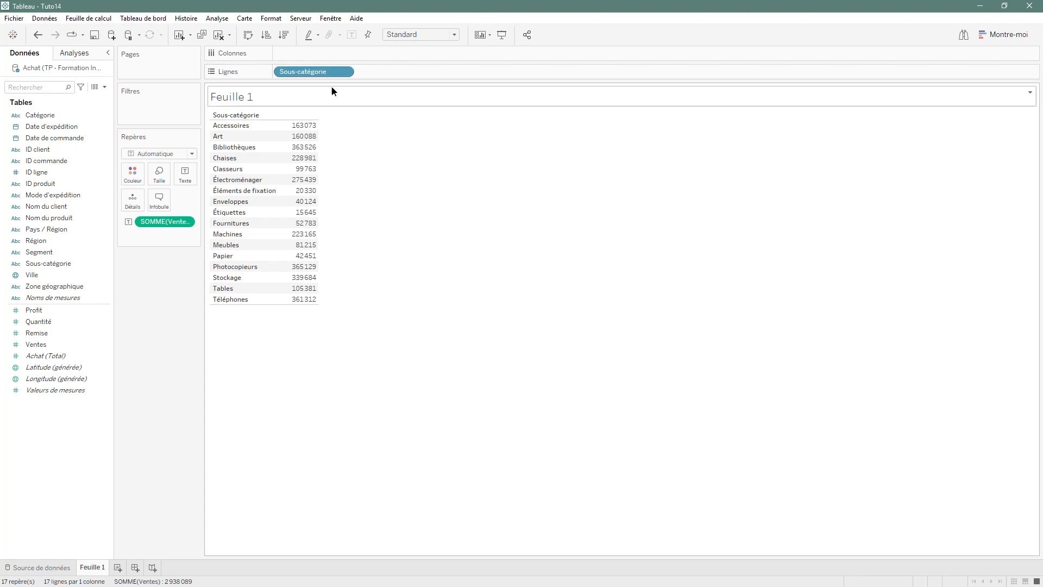
Sort Sous-catégorie by the field Ventes, aggregated as Somme, in descending order.
right_click(319, 71)
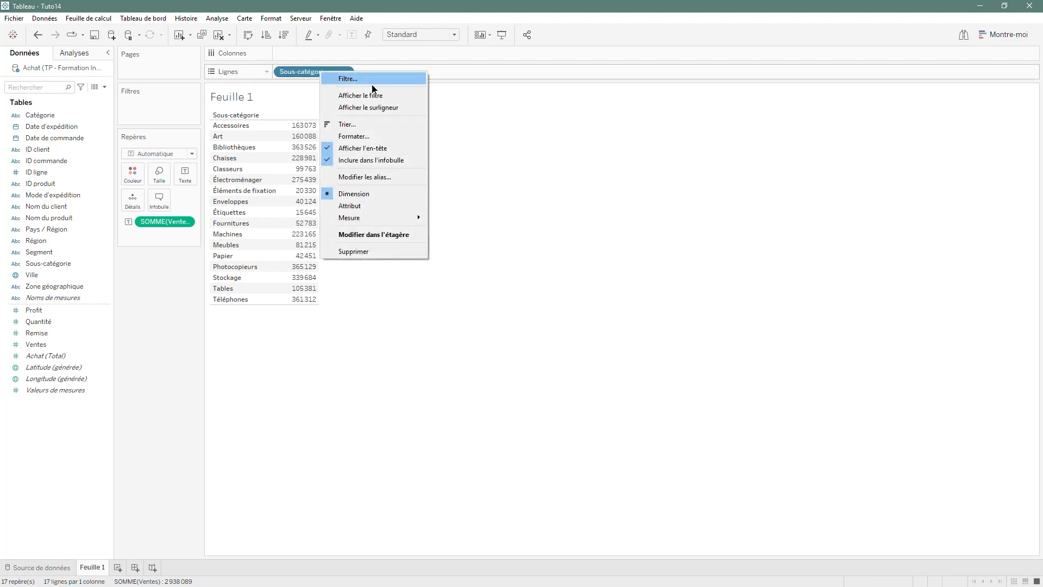
click(371, 126)
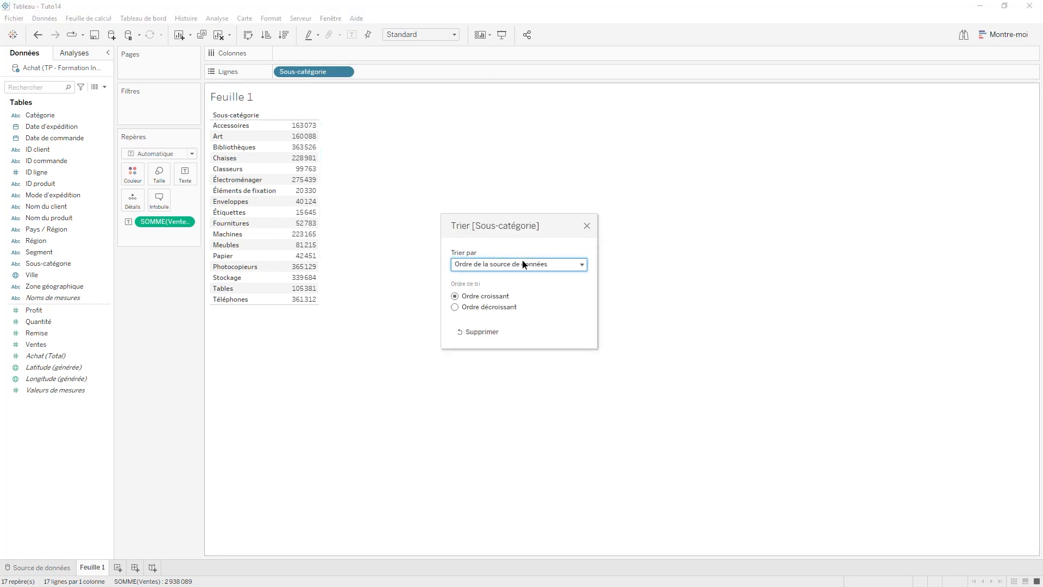
click(549, 264)
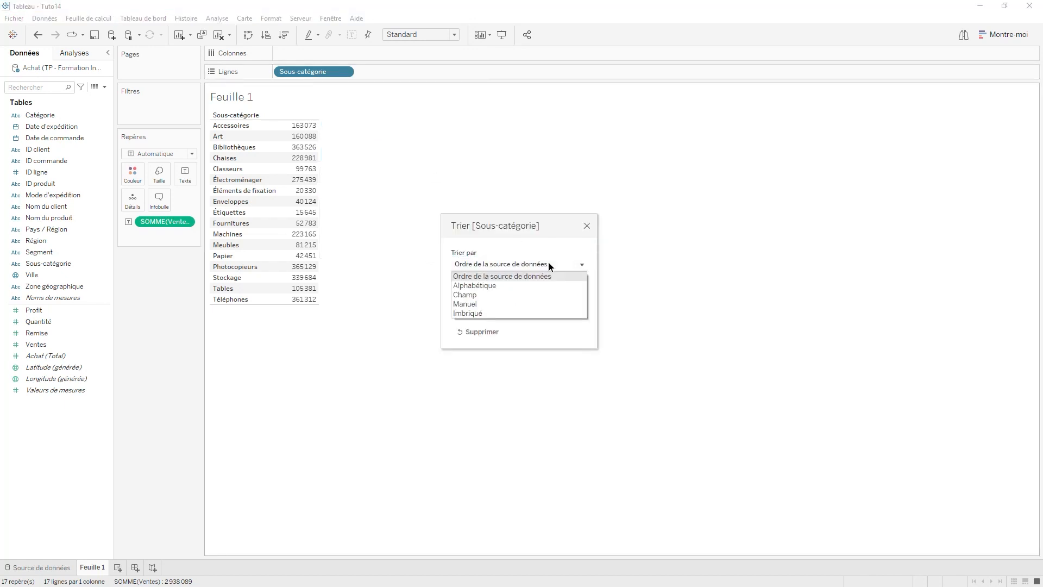
click(493, 296)
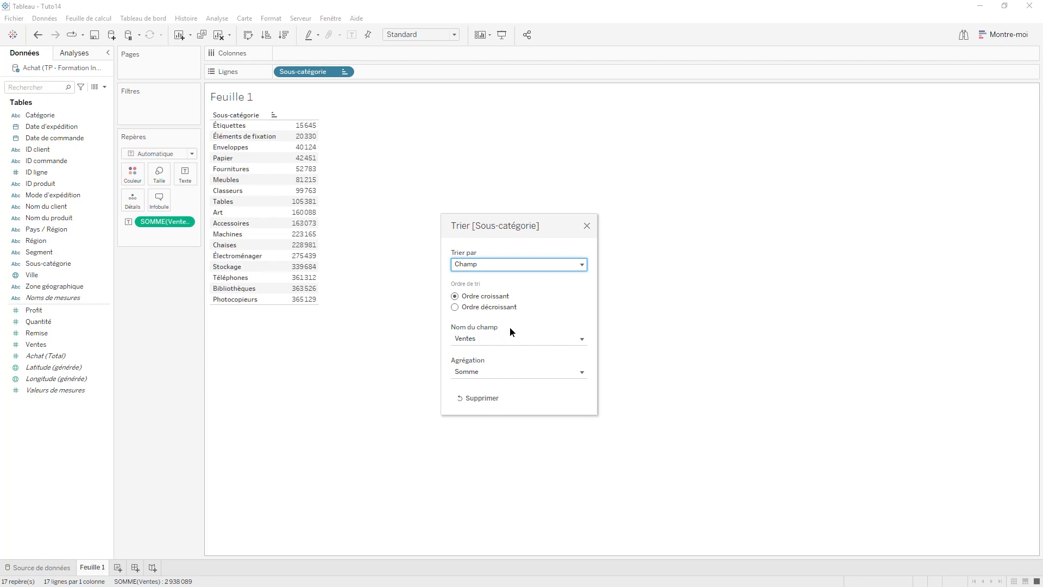
click(553, 338)
click(536, 338)
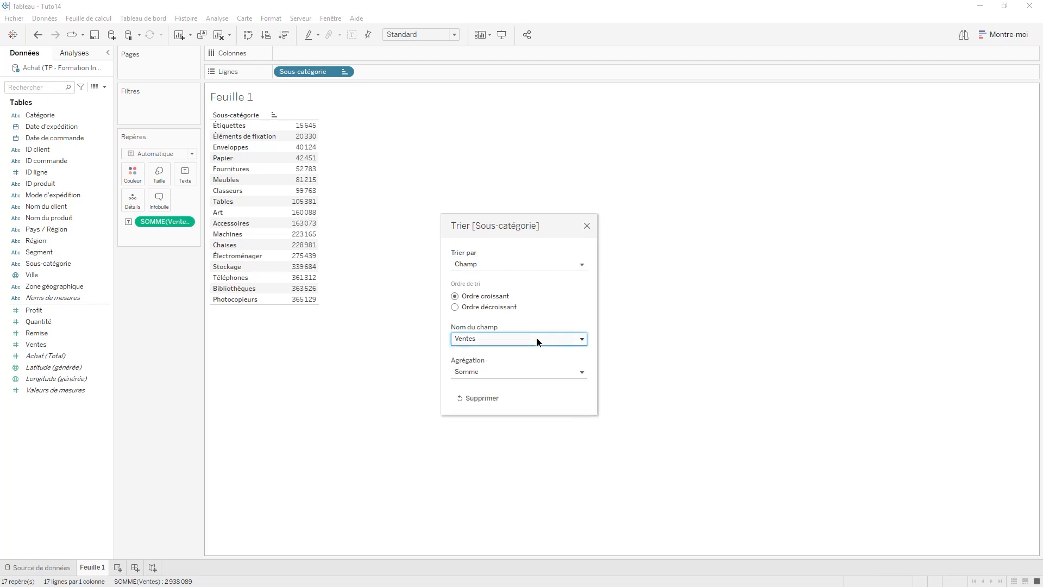
click(515, 372)
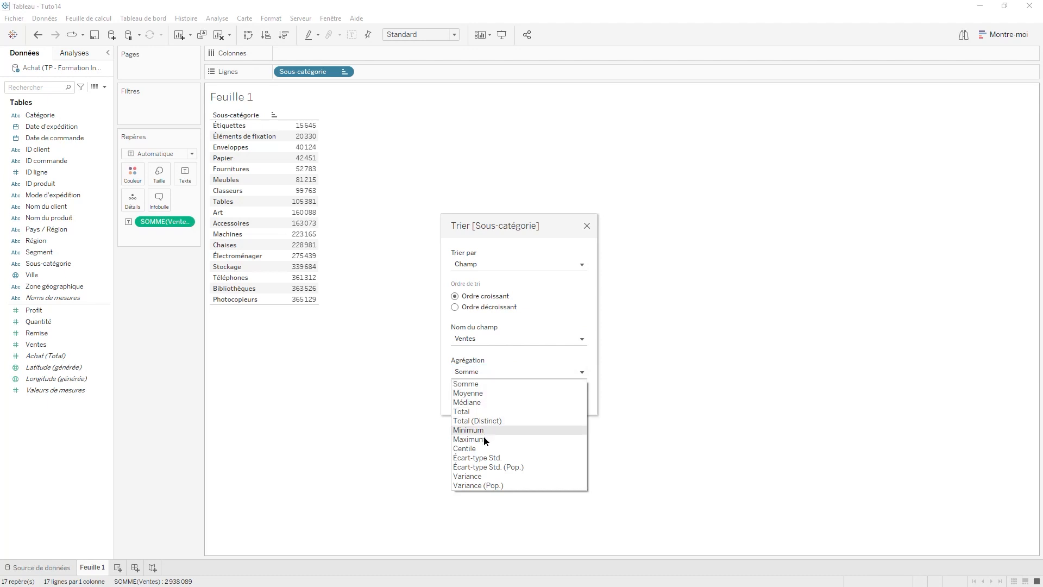
click(539, 371)
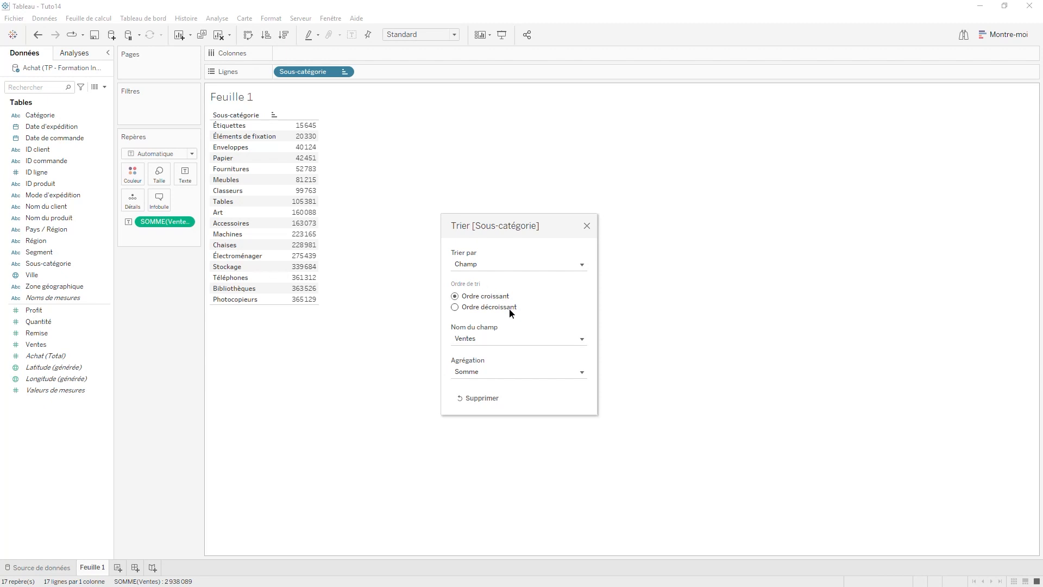
click(488, 308)
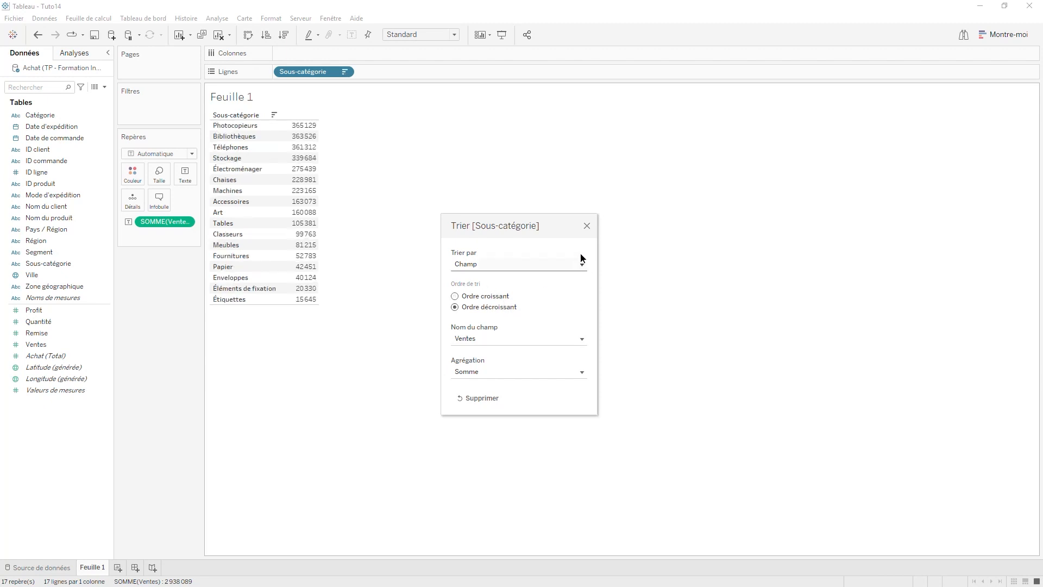
click(587, 227)
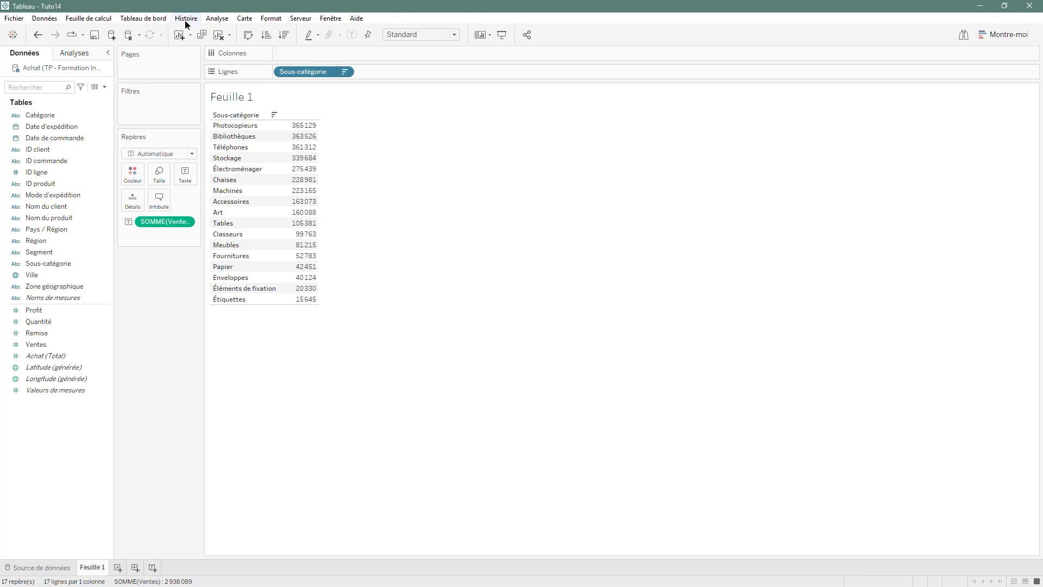
Use the quick sorts to alternate the Sous-catégorie rows between descending and ascending Ventes, ending on descending.
click(284, 36)
click(266, 36)
click(283, 37)
click(266, 36)
click(284, 36)
click(266, 36)
click(284, 36)
Add Segment after Sous-catégorie in the rows and sort the segments by Ventes in descending order.
drag(39, 253, 401, 69)
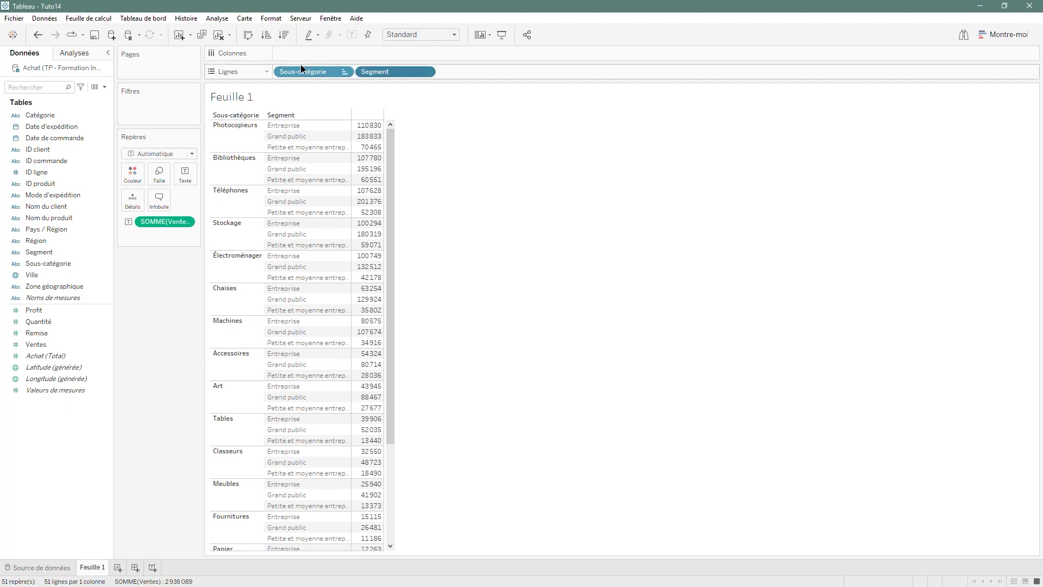
click(283, 36)
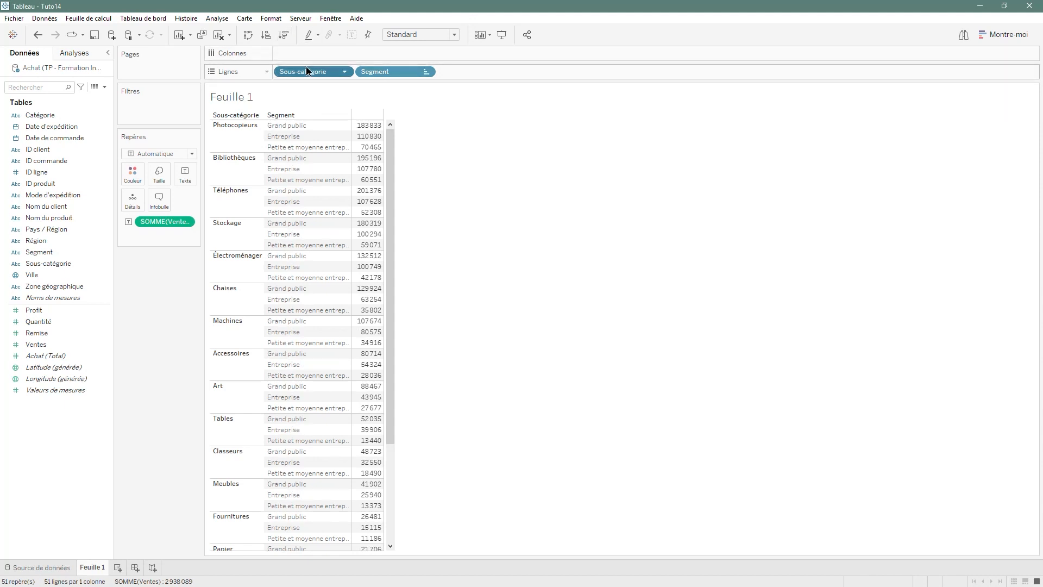
click(266, 36)
click(267, 36)
click(284, 36)
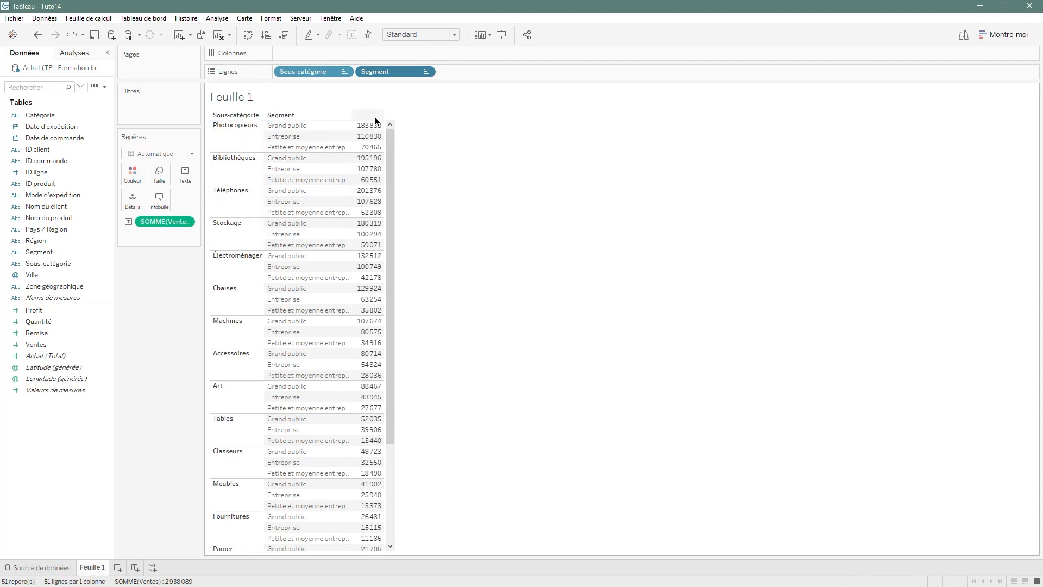
mouse_move(357, 246)
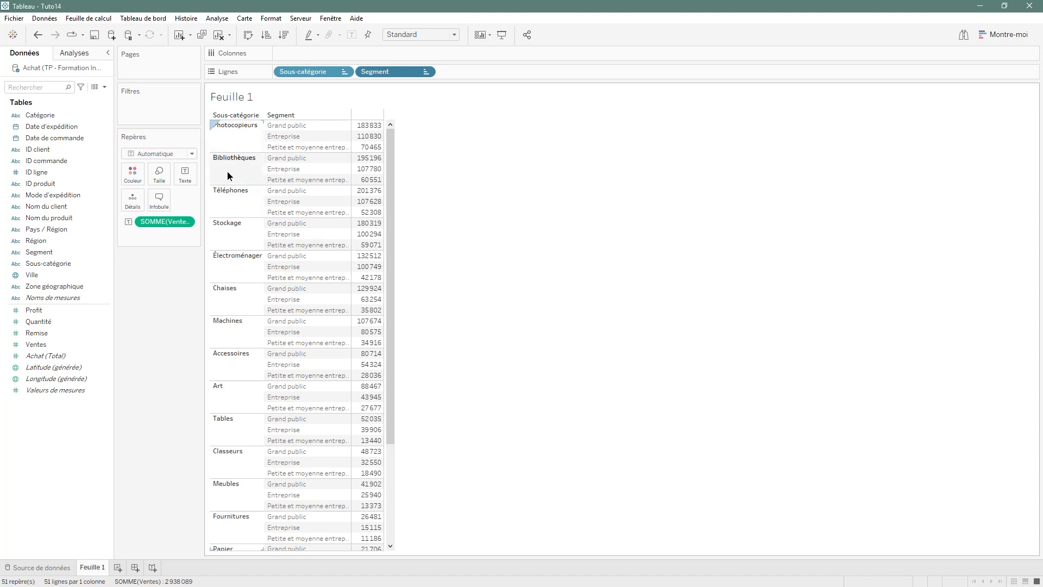
Add all subtotals to the table so that each Sous-catégorie has a total of its segments.
click(217, 18)
mouse_move(284, 126)
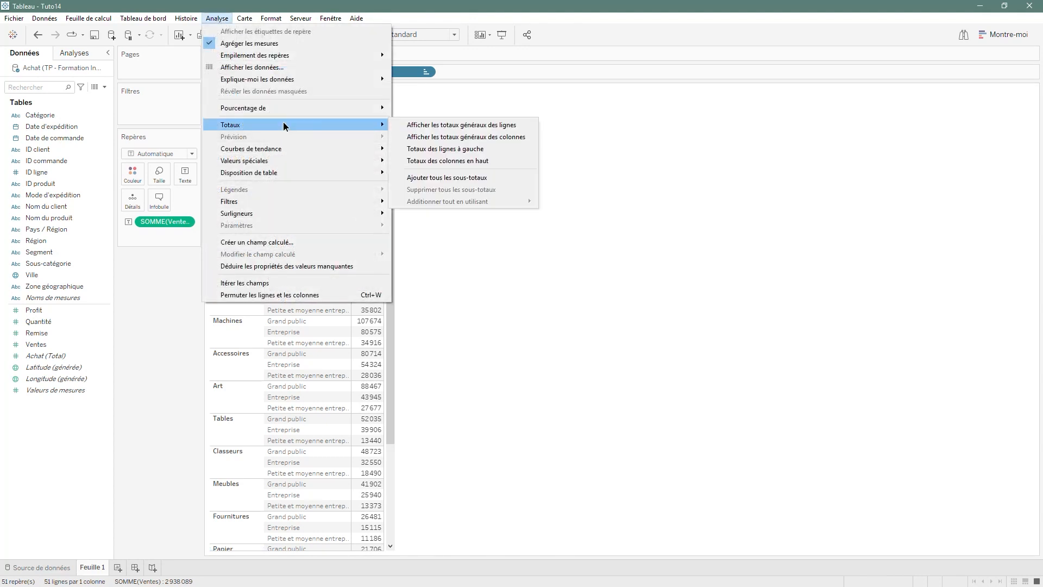
click(476, 177)
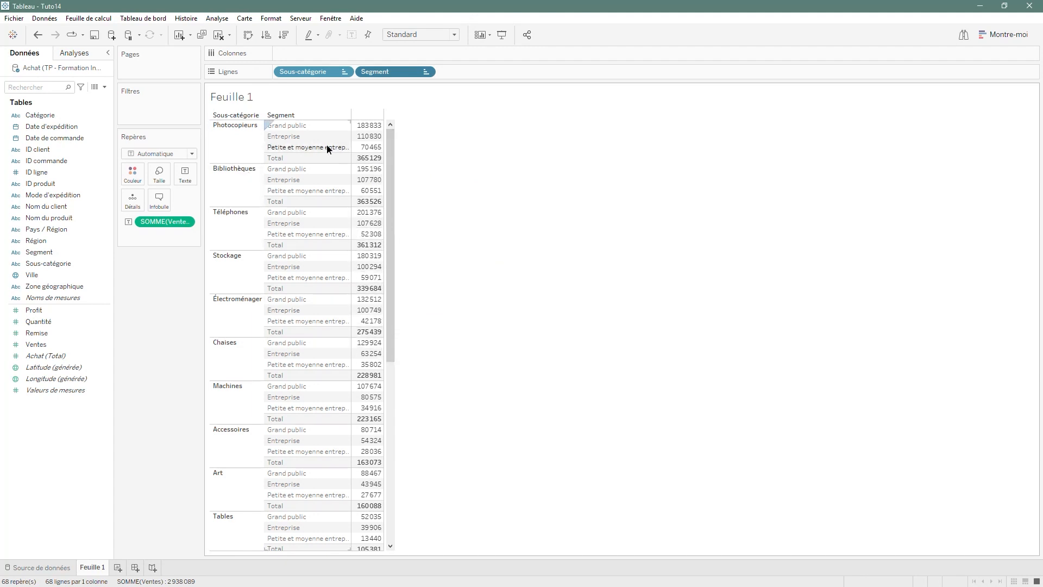
mouse_move(379, 139)
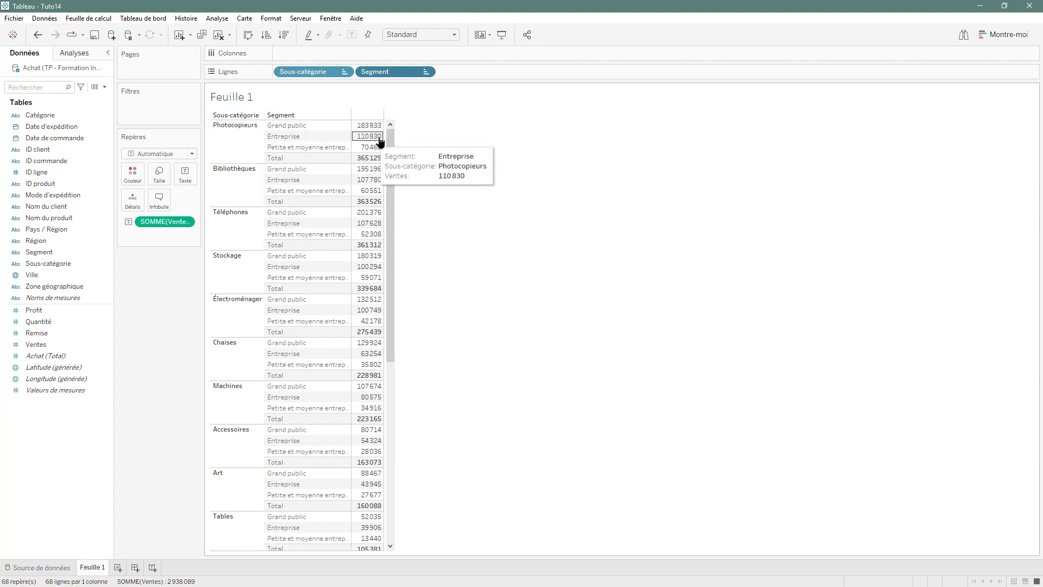